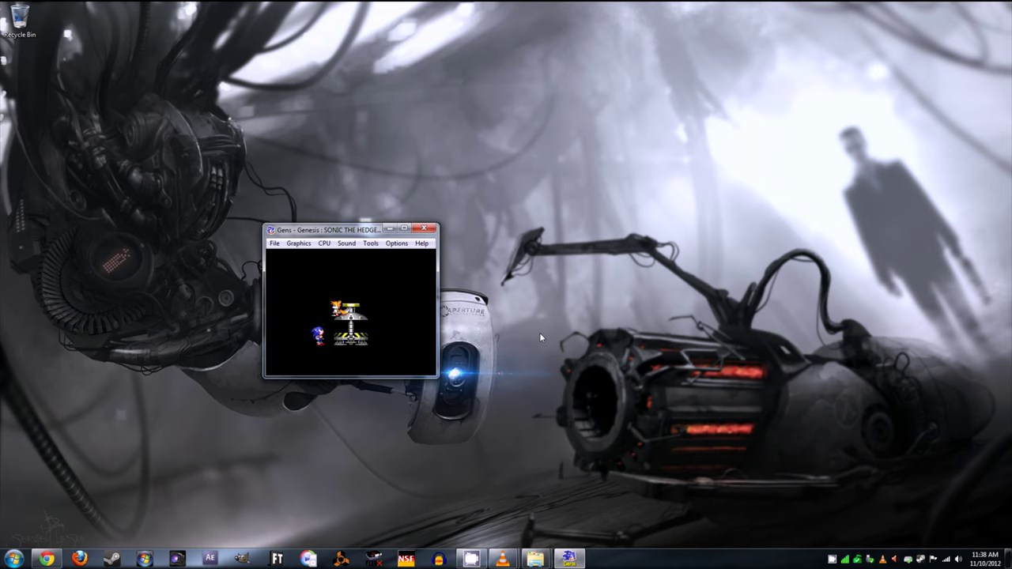
# Step: Start AVI recording of the Sonic 2 gameplay from Gens' Tools menu
pyautogui.click(371, 243)
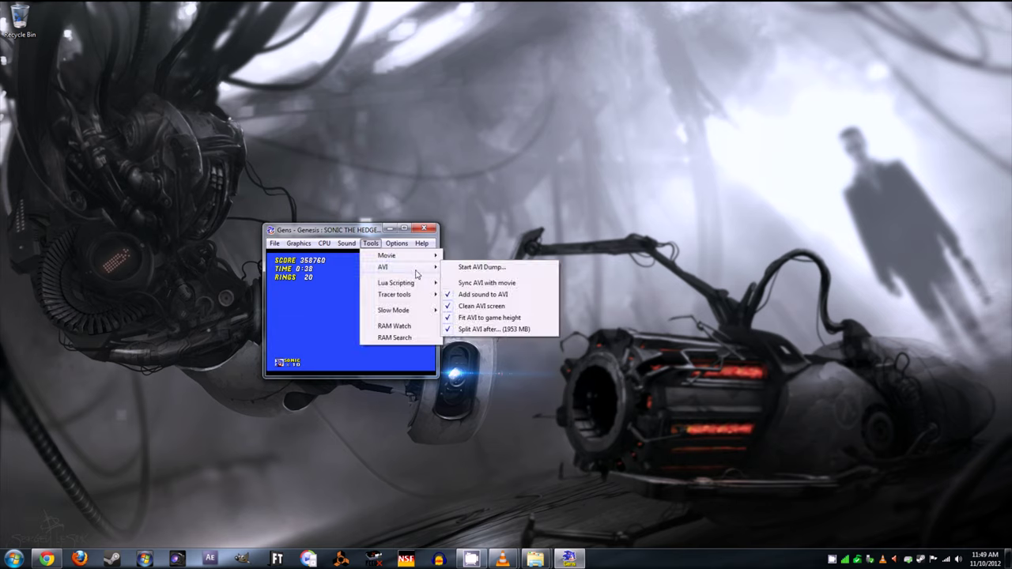
pyautogui.click(536, 308)
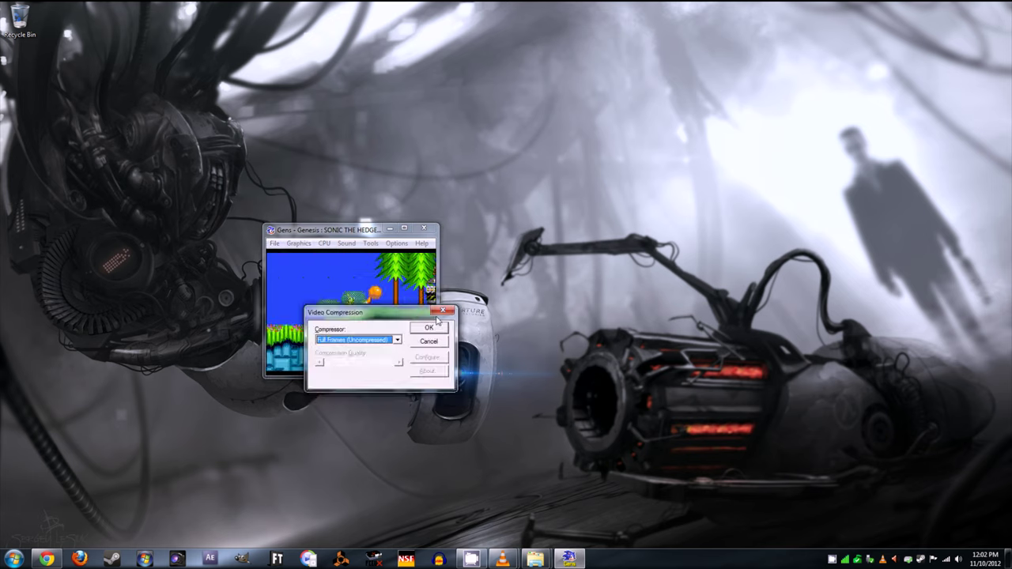
# Step: Accept the Video Compression settings so the AVI capture begins
pyautogui.click(433, 326)
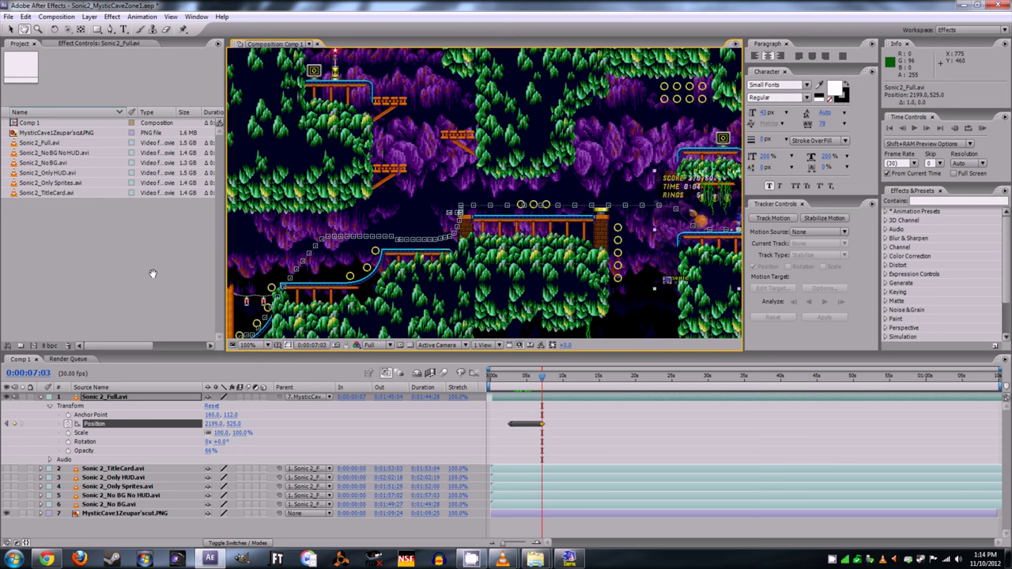
# Step: Scroll down the timeline to continue keyframing Sonic 2_Full.avi's Position
pyautogui.scroll(-6, 471, 229)
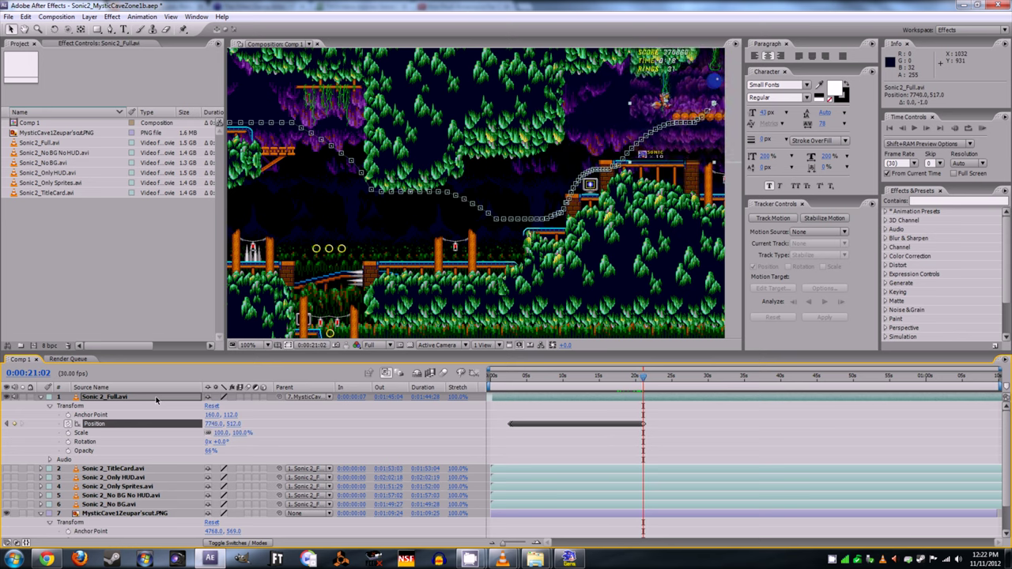
# Step: Select the MysticCave map layer and move the time indicator to about 0:00:11:10
pyautogui.click(102, 514)
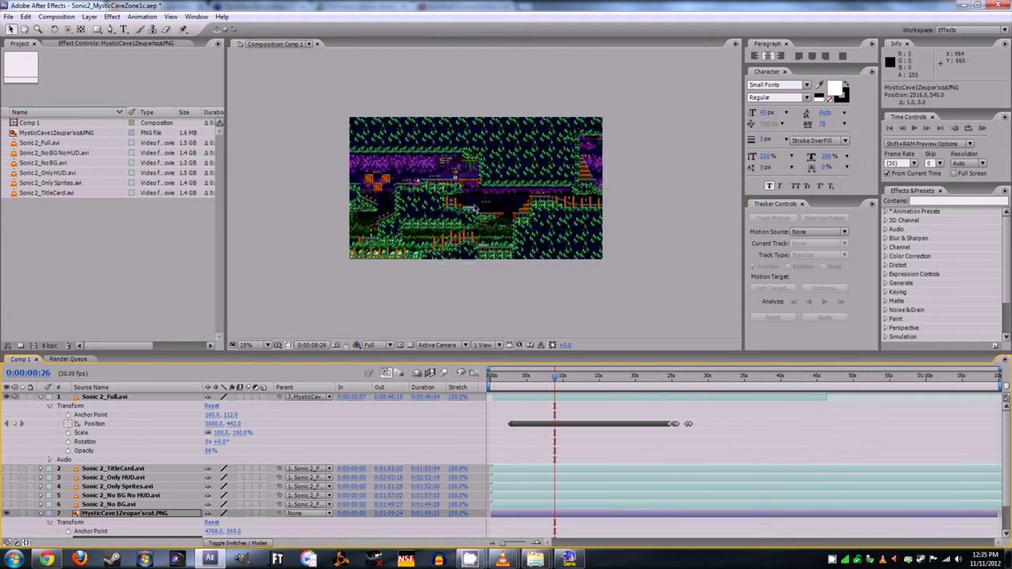
pyautogui.click(574, 379)
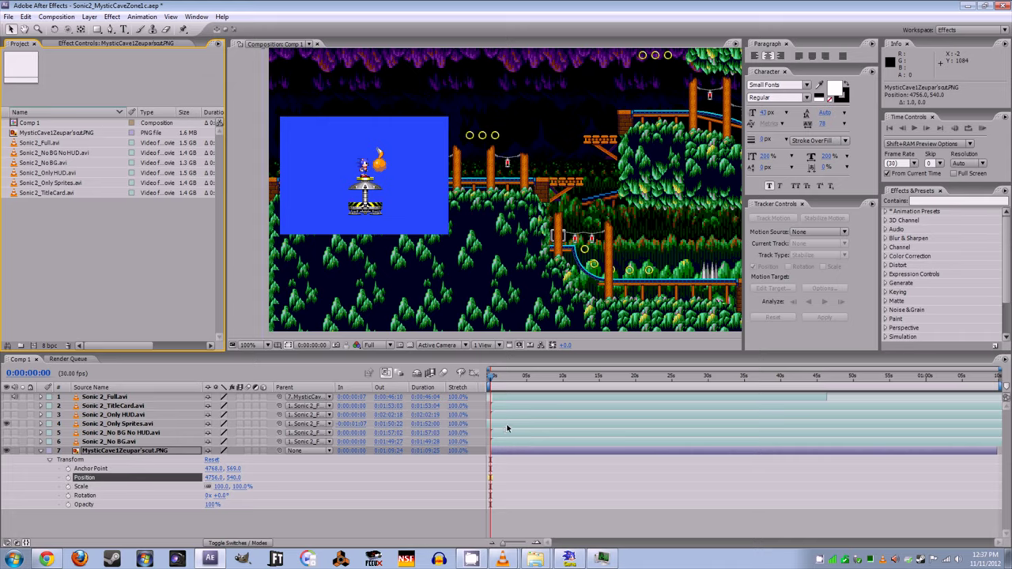
# Step: Apply the Keying > Color Key effect to the Sonic 2_Only Sprites.avi layer
pyautogui.click(506, 425)
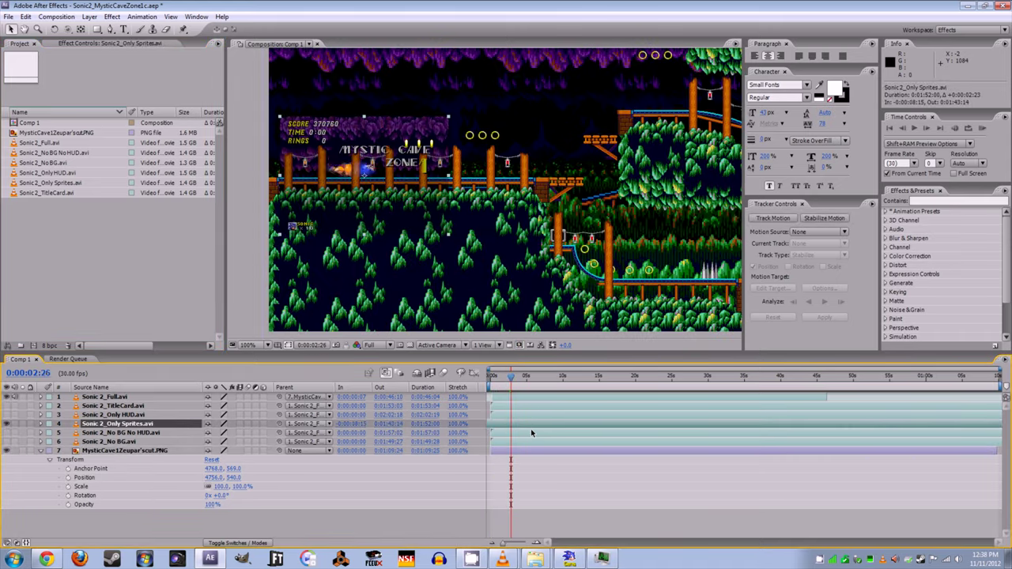
pyautogui.press('=')
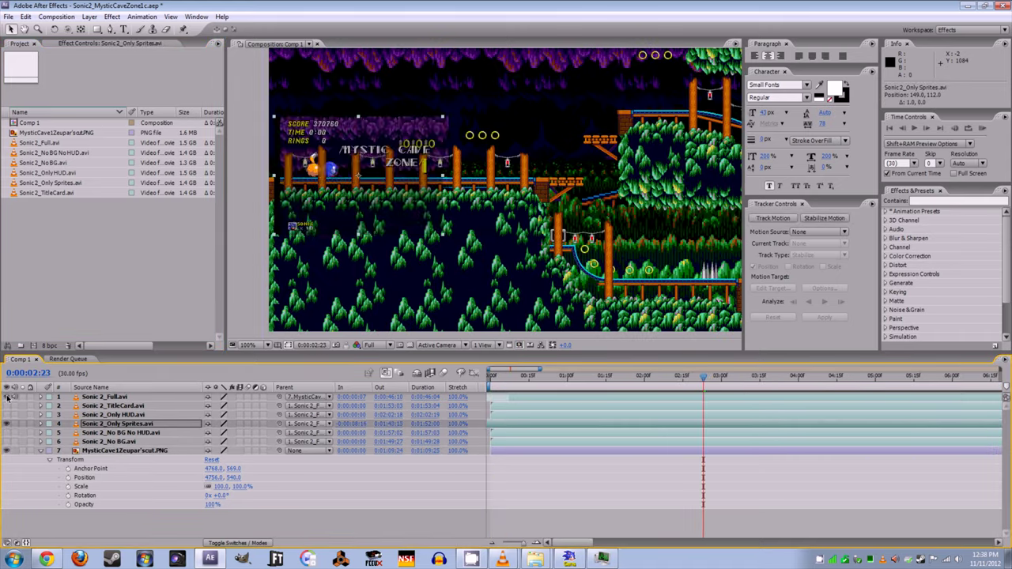
pyautogui.click(886, 292)
pyautogui.doubleClick(921, 264)
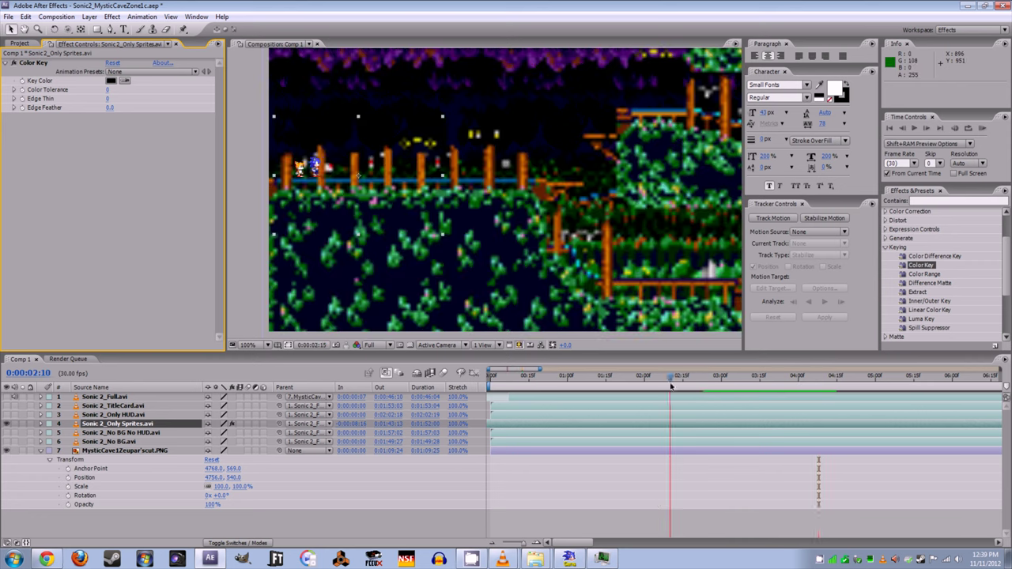